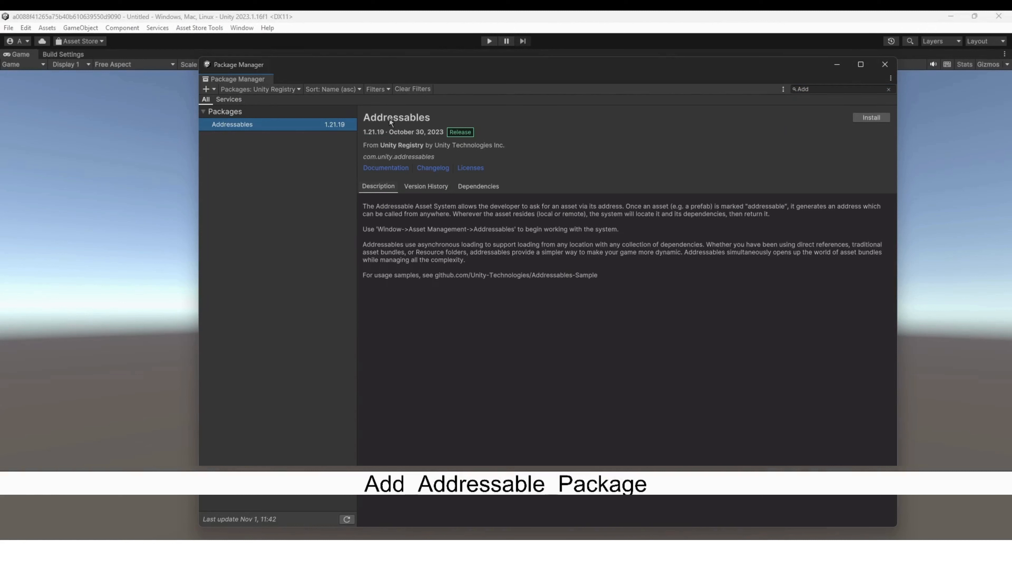
# Install the Addressables package, version 1.21.19, from the Unity Registry
pyautogui.moveTo(367, 118); pyautogui.dragTo(449, 120)
pyautogui.click(459, 119)
pyautogui.click(860, 119)
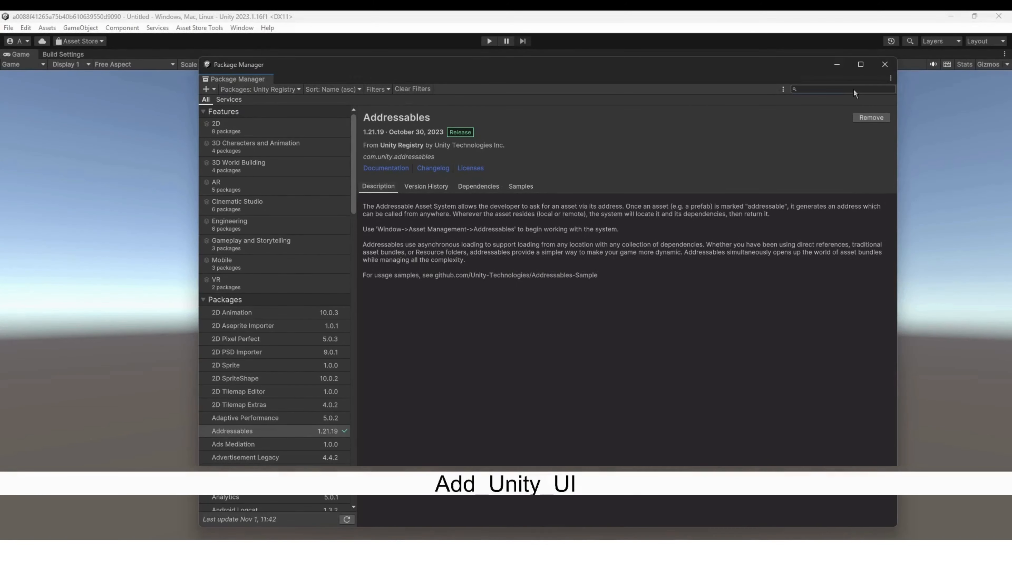
# Search the package registry for "UI" and install the Unity UI package, version 1.0.0
pyautogui.click(854, 90)
pyautogui.write('UI')
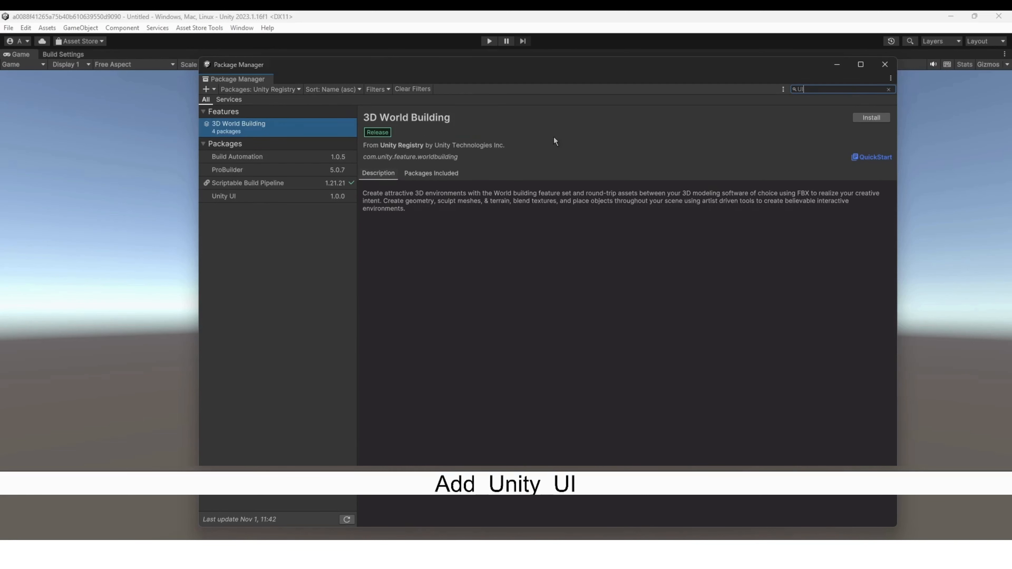
pyautogui.click(293, 196)
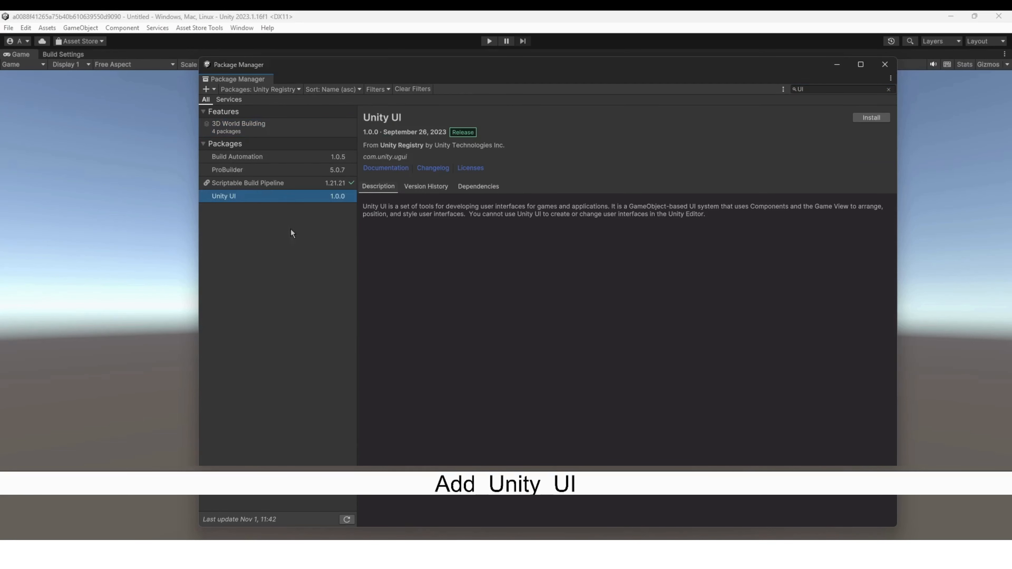
pyautogui.click(862, 120)
# Search the package registry for "inpu" and install the Input System package, version 1.7.0
pyautogui.click(835, 89)
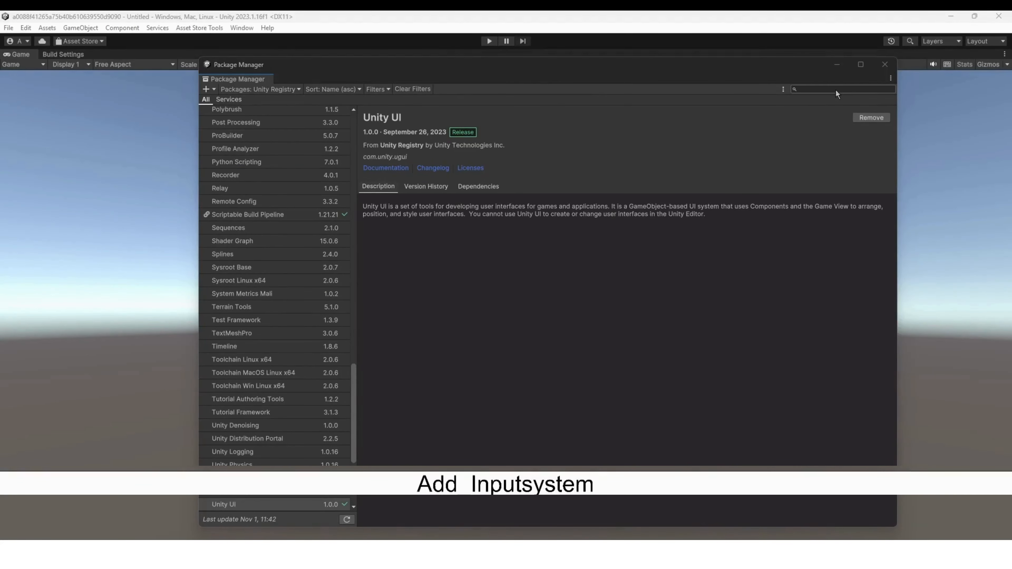
pyautogui.write('in')
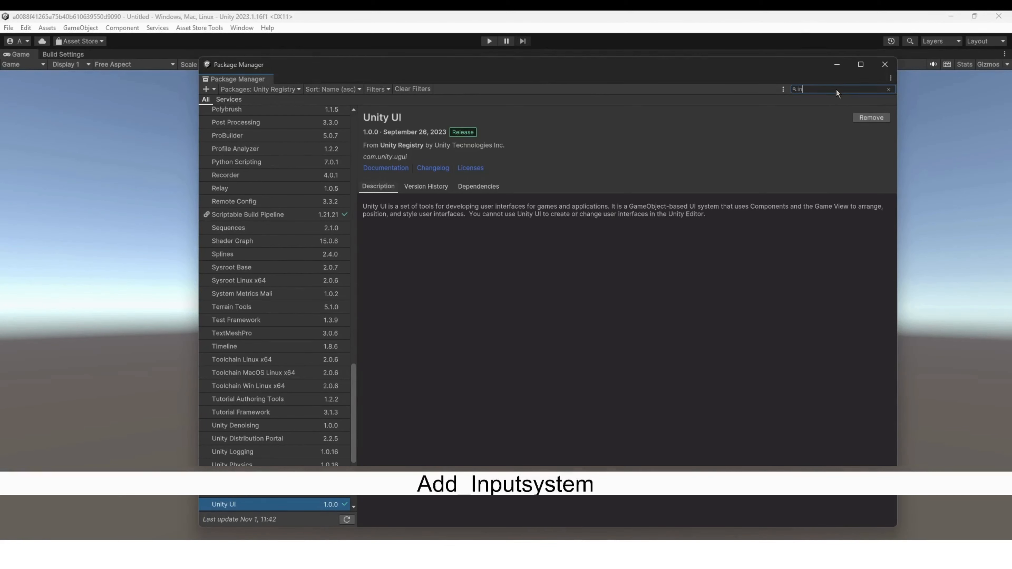
pyautogui.write('pu')
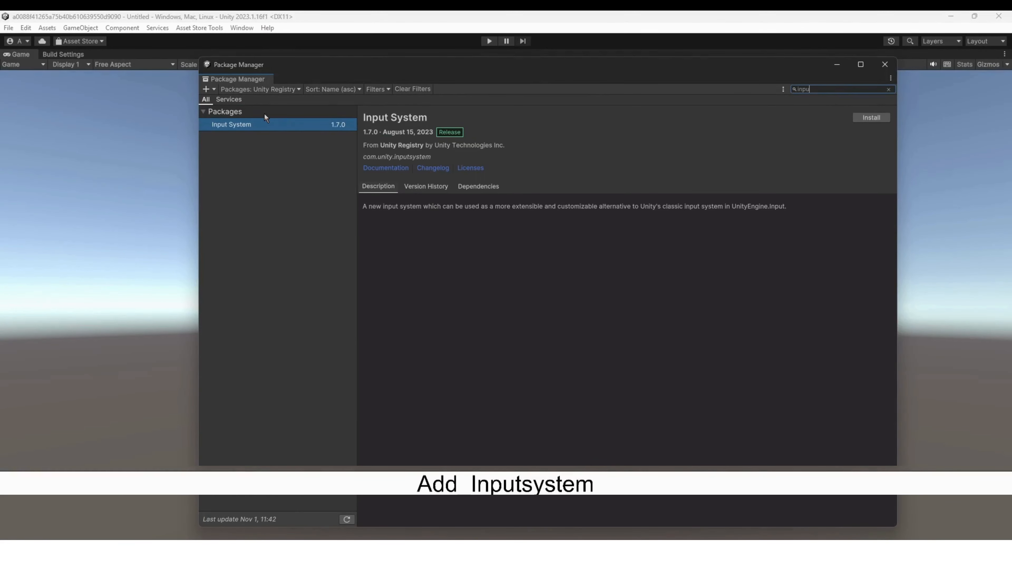
pyautogui.click(275, 122)
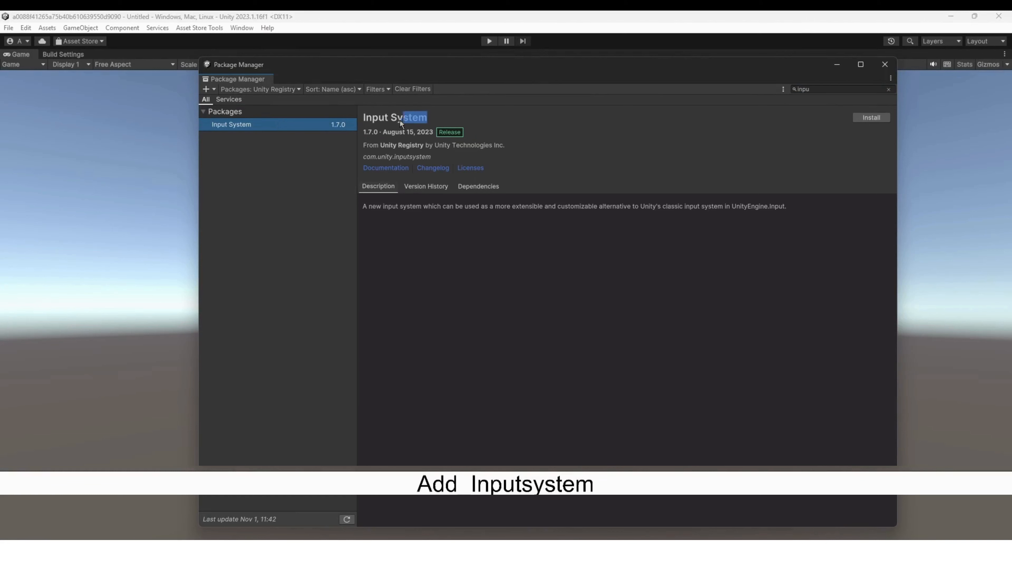
pyautogui.click(871, 118)
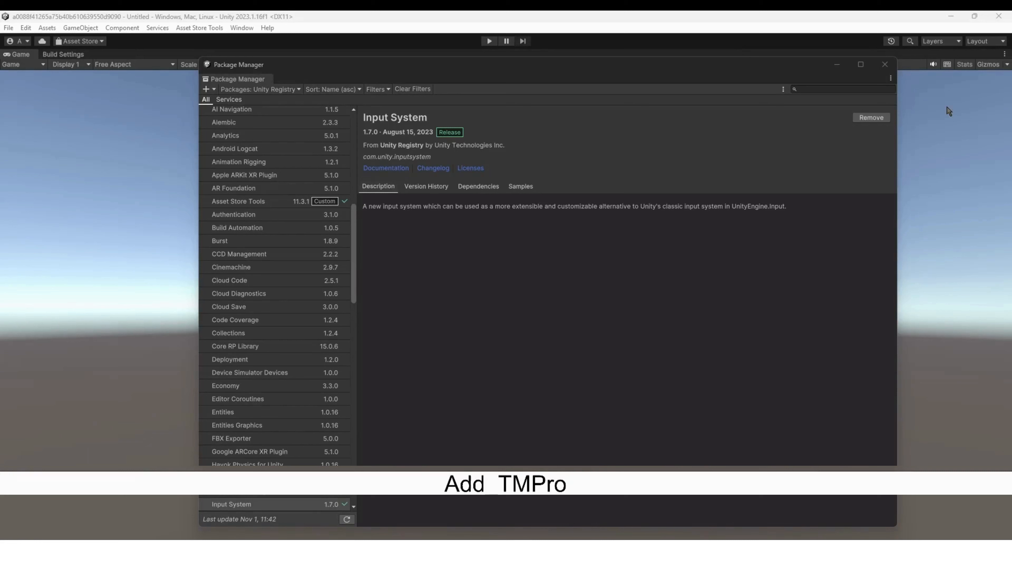
# Find the TextMeshPro package by searching for "TM", install version 3.0.6 and import the TMP Essentials resources
pyautogui.click(878, 88)
pyautogui.write('TM')
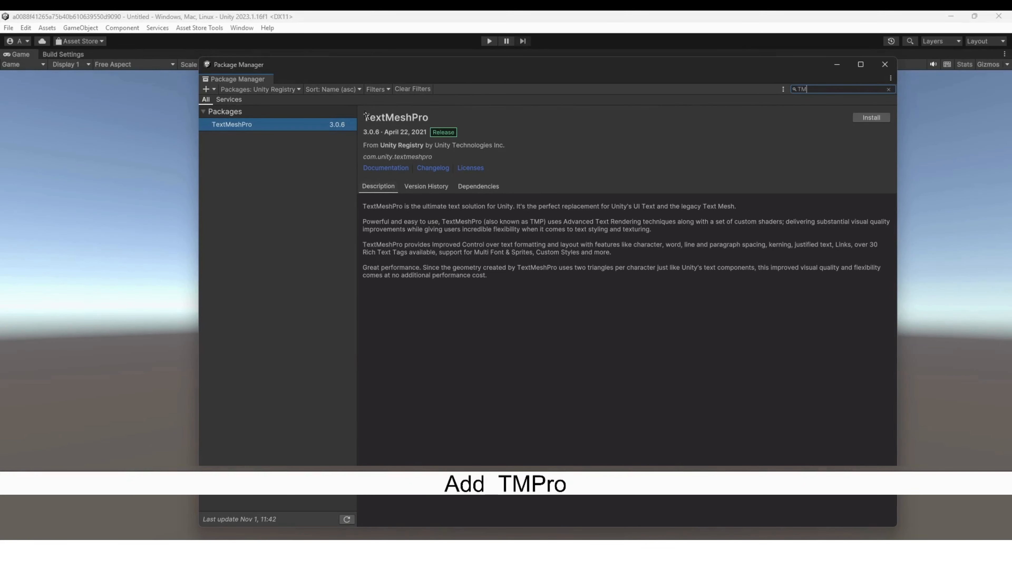
pyautogui.click(374, 116)
pyautogui.moveTo(363, 118); pyautogui.dragTo(430, 118)
pyautogui.click(485, 123)
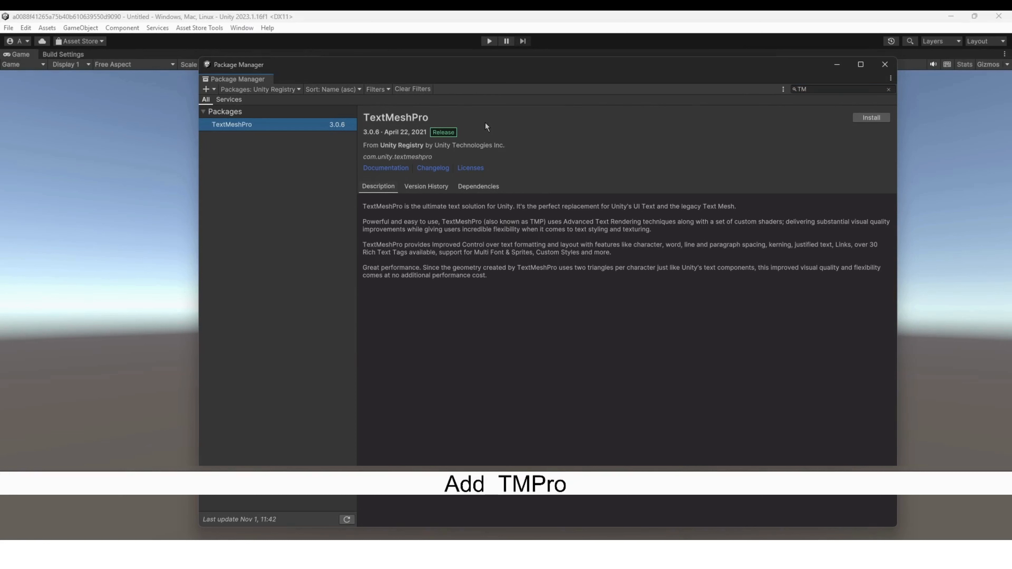
pyautogui.click(878, 118)
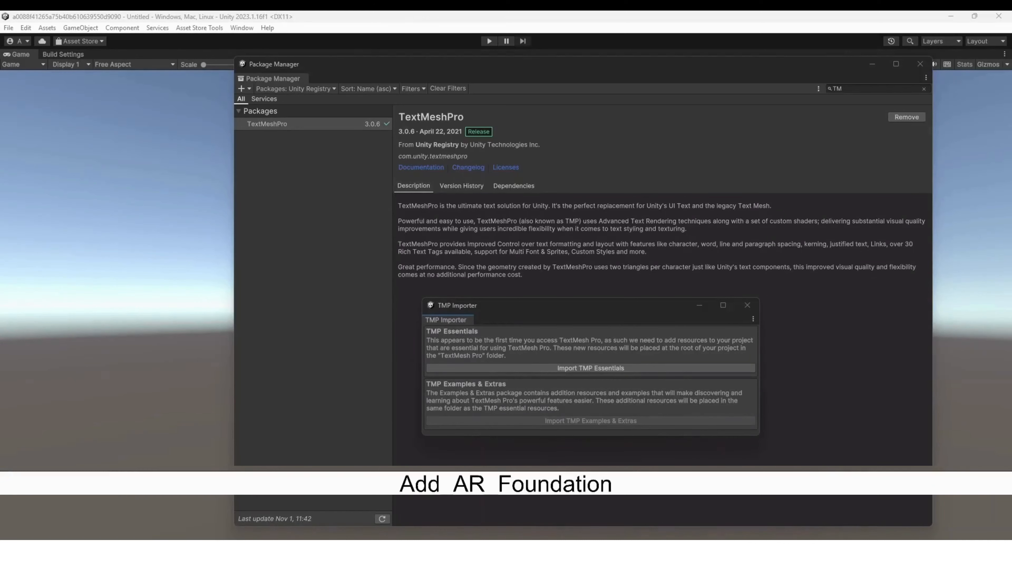
pyautogui.click(672, 367)
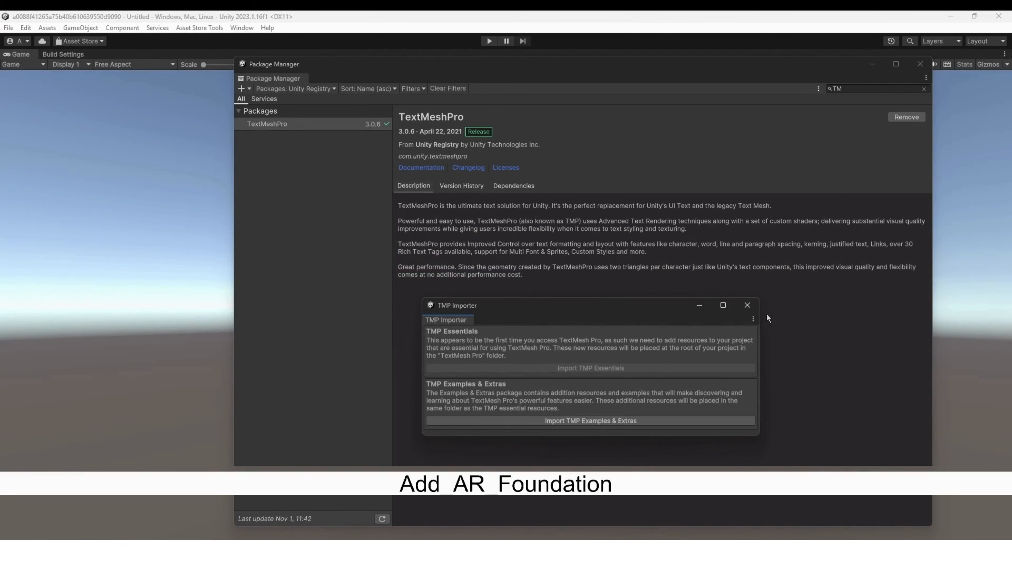
pyautogui.click(747, 305)
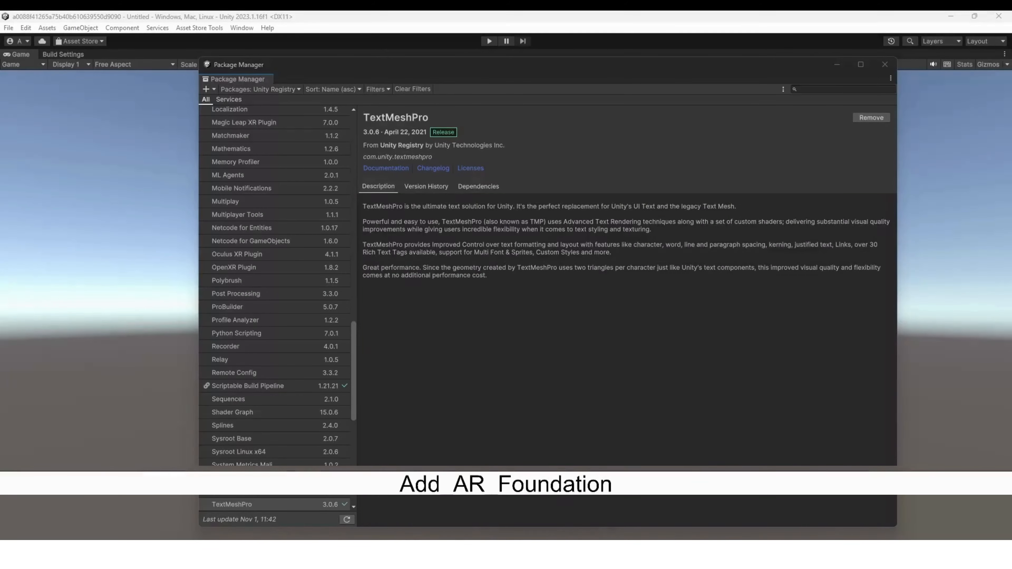
# Search the package registry for "AR" and install the AR Foundation package, version 5.1.0
pyautogui.click(851, 85)
pyautogui.write('AR')
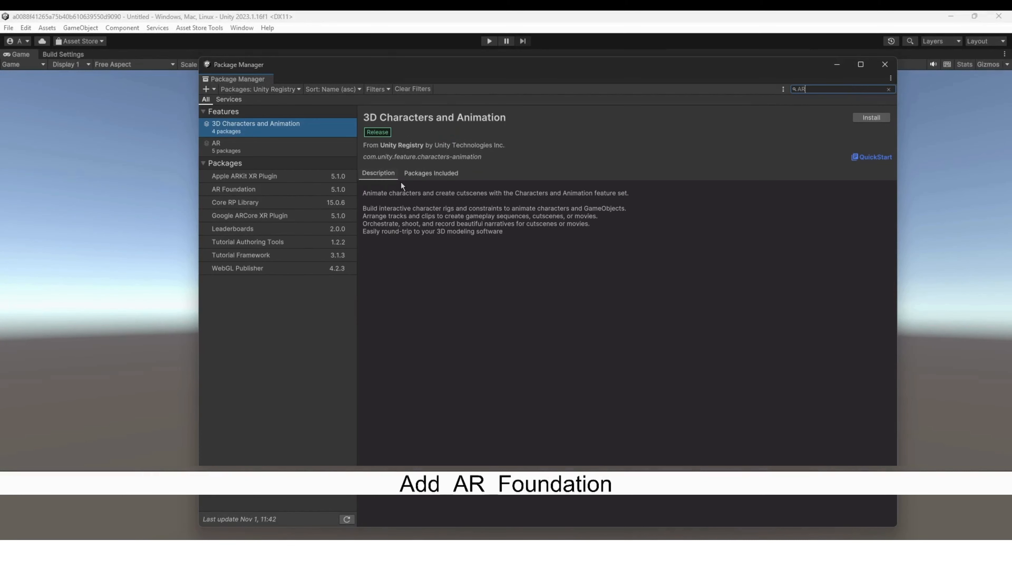
pyautogui.click(314, 194)
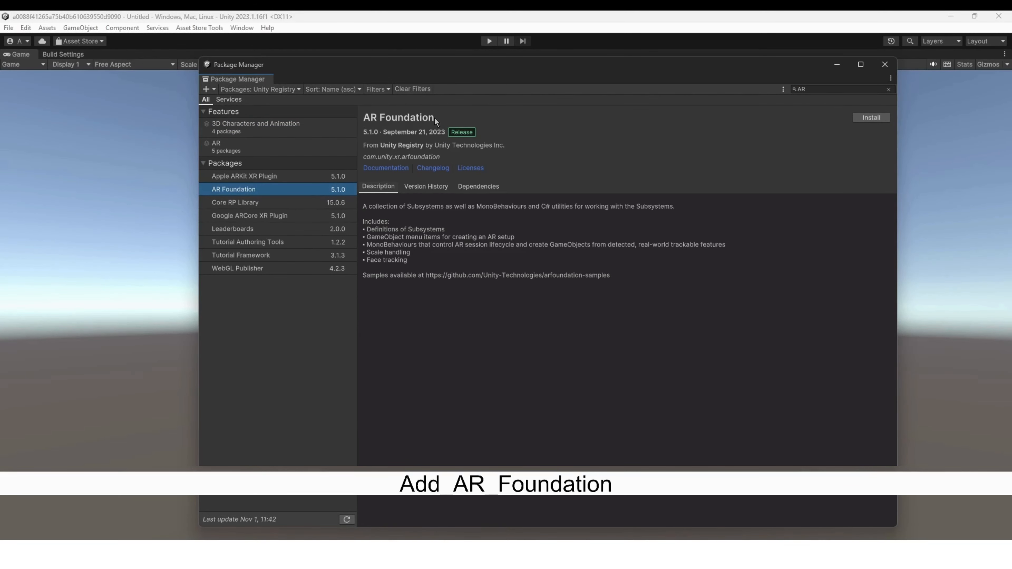
pyautogui.moveTo(370, 117); pyautogui.dragTo(363, 117)
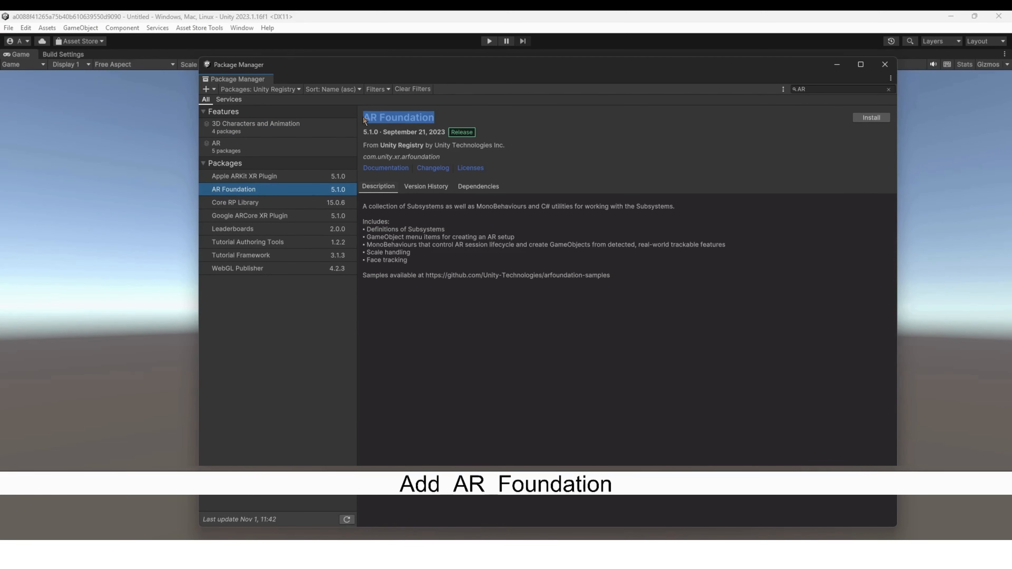
pyautogui.click(563, 132)
pyautogui.click(866, 118)
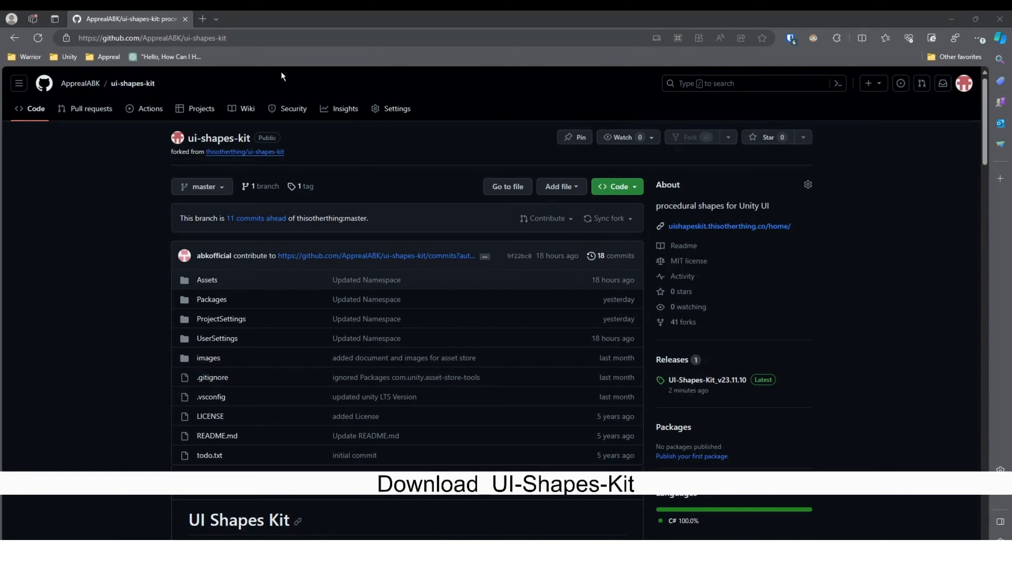
# In the browser, download UI-Shapes-Kit.unitypackage from the UI-Shapes-Kit_v23.11.10 release of the ui-shapes-kit GitHub repository
pyautogui.click(718, 383)
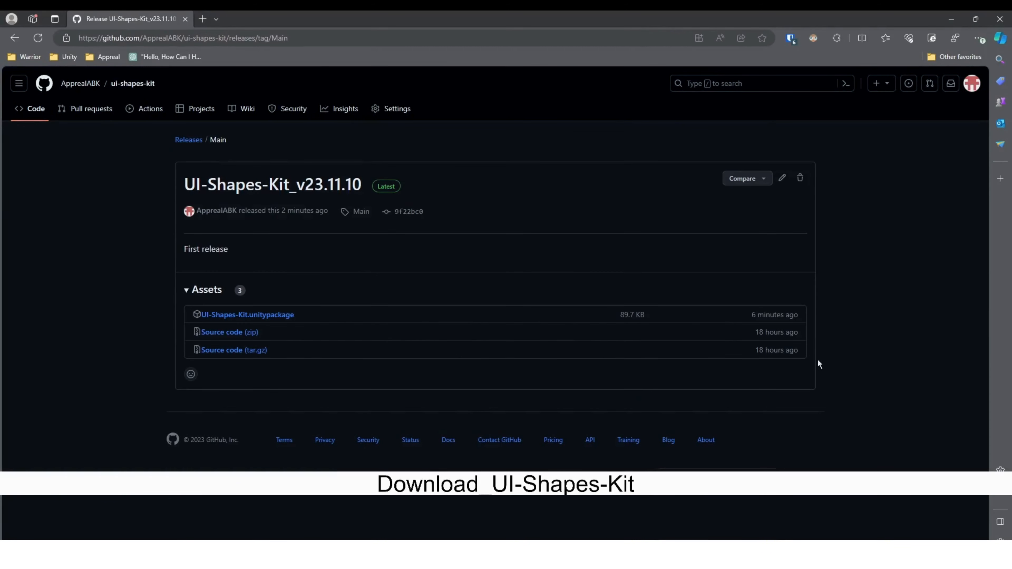
pyautogui.click(247, 318)
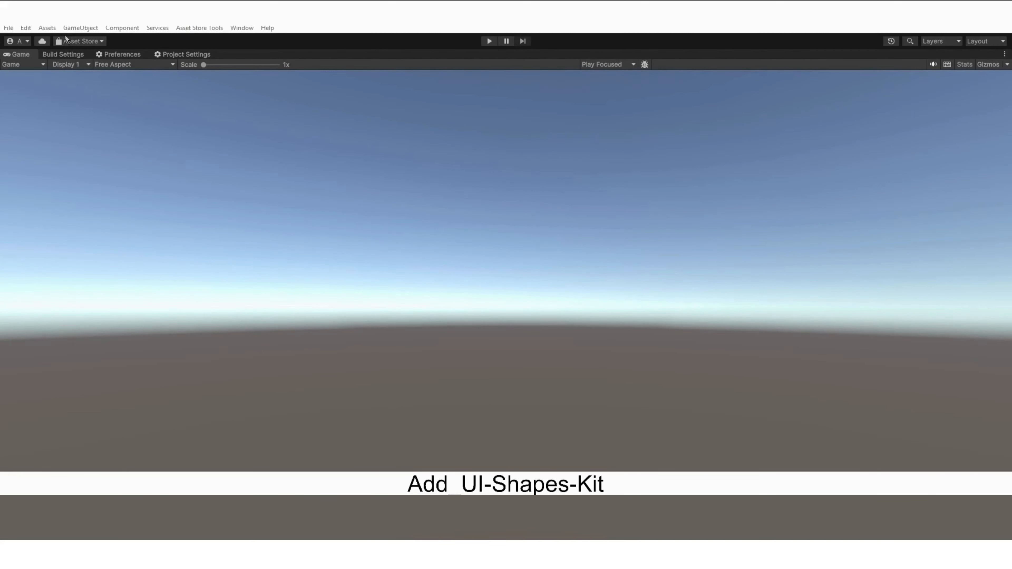
# Back in Unity, open UI-Shapes-Kit.unitypackage from the Downloads folder as a custom package to import
pyautogui.click(47, 28)
pyautogui.moveTo(166, 156)
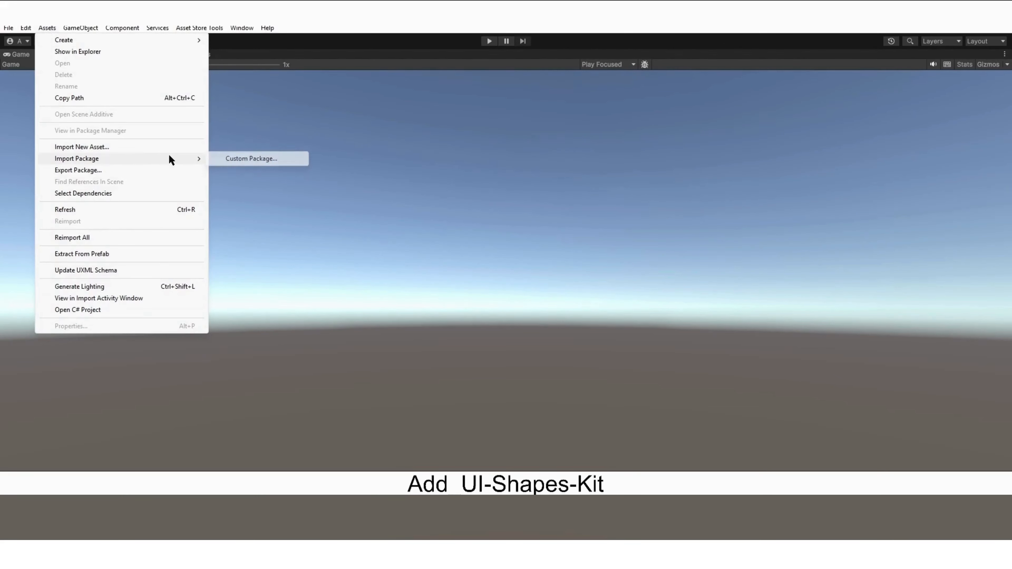
pyautogui.click(244, 158)
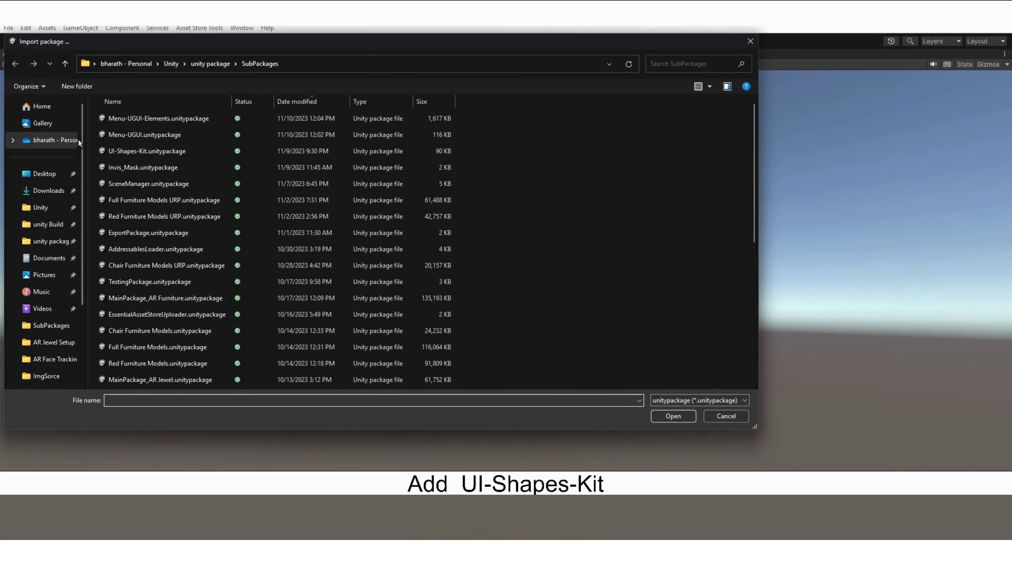
pyautogui.click(48, 191)
pyautogui.click(115, 139)
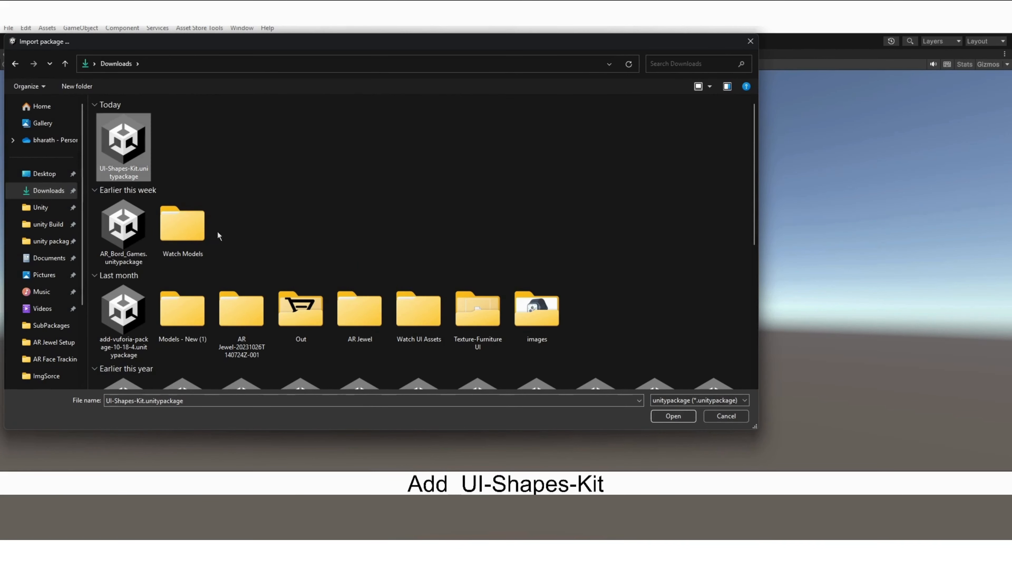
pyautogui.click(677, 416)
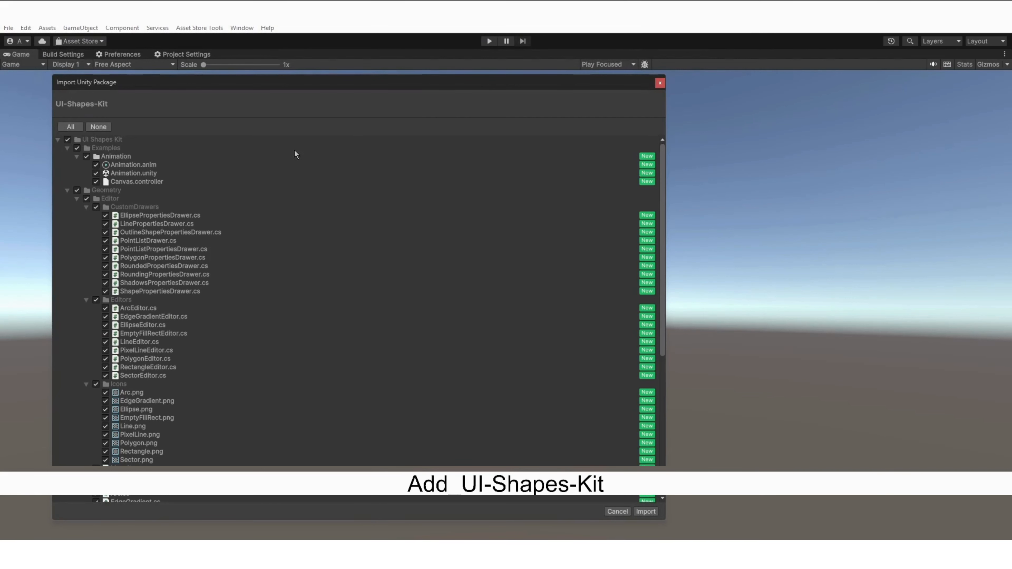
# Exclude the Examples folder from the UI-Shapes-Kit package and import its Geometry and Utils folders
pyautogui.click(77, 148)
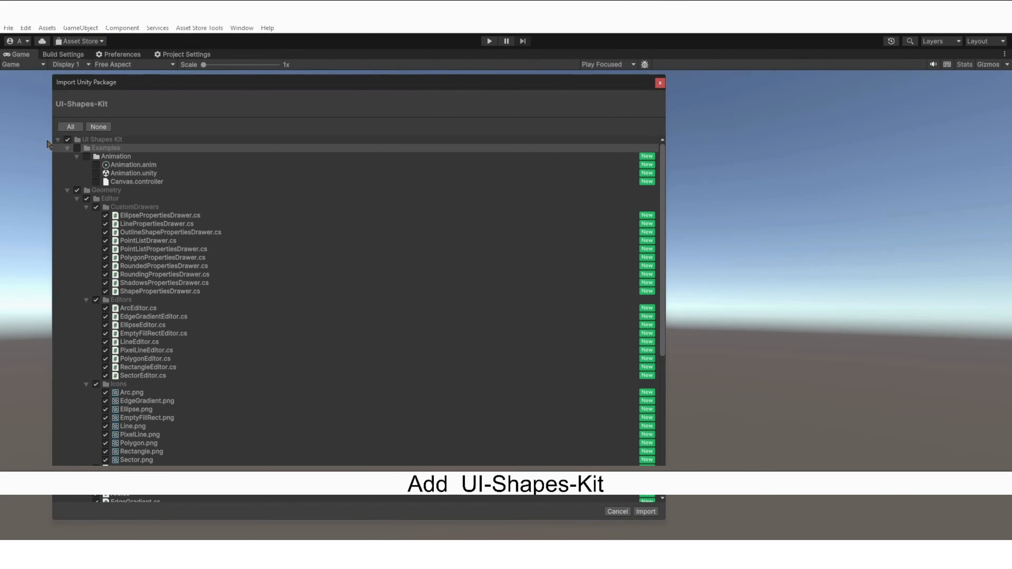
pyautogui.click(57, 140)
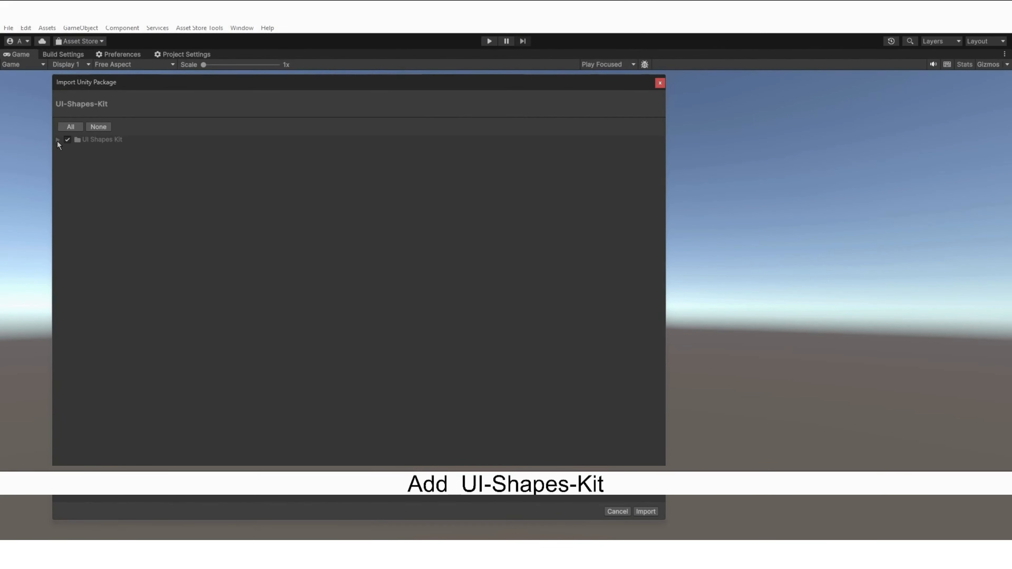
pyautogui.click(57, 141)
pyautogui.click(66, 191)
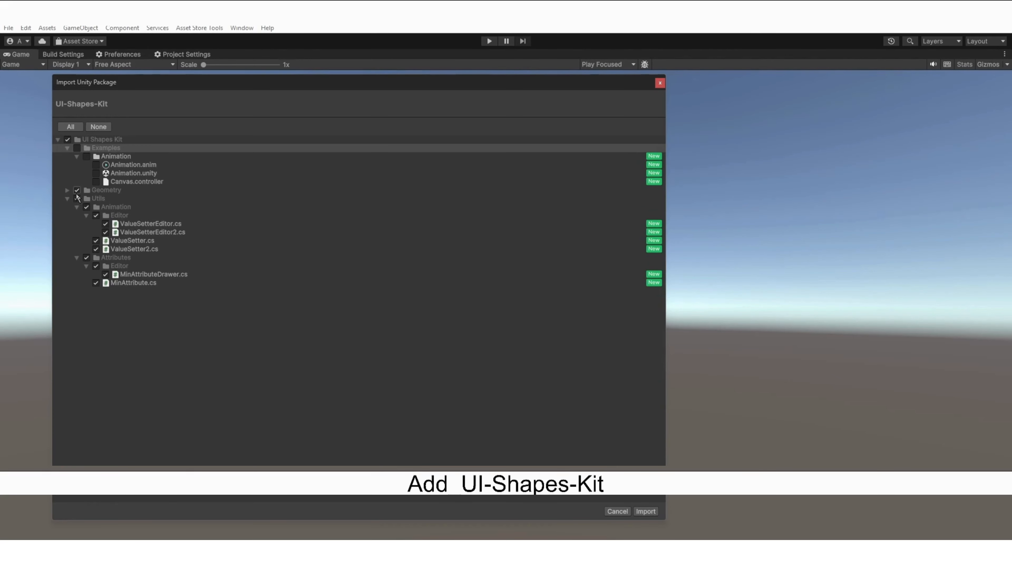
pyautogui.click(66, 199)
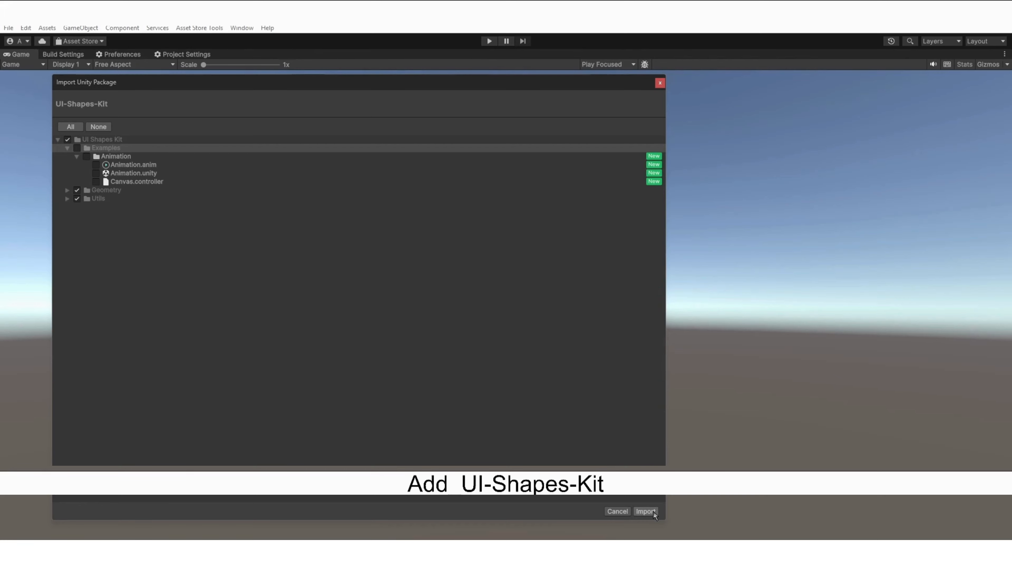
pyautogui.click(645, 511)
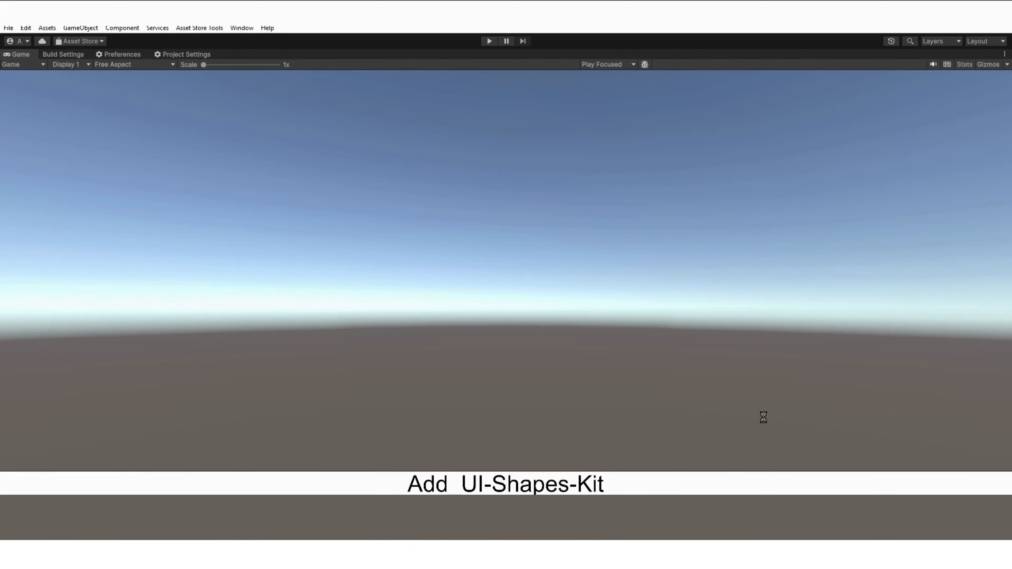